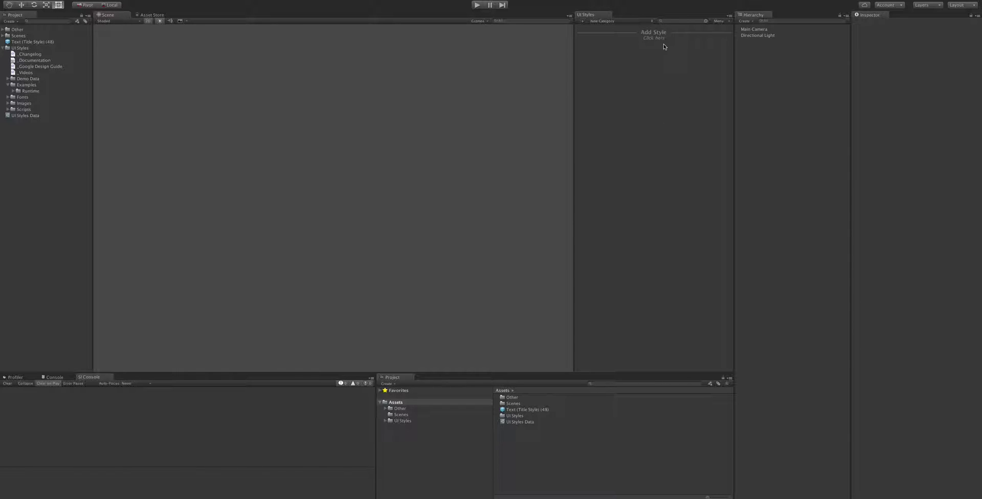
- Check the UI Styles Add Style list without adding anything, then bring up the Hierarchy Create menu
{"action": "left_click", "coordinate": [651, 36]}
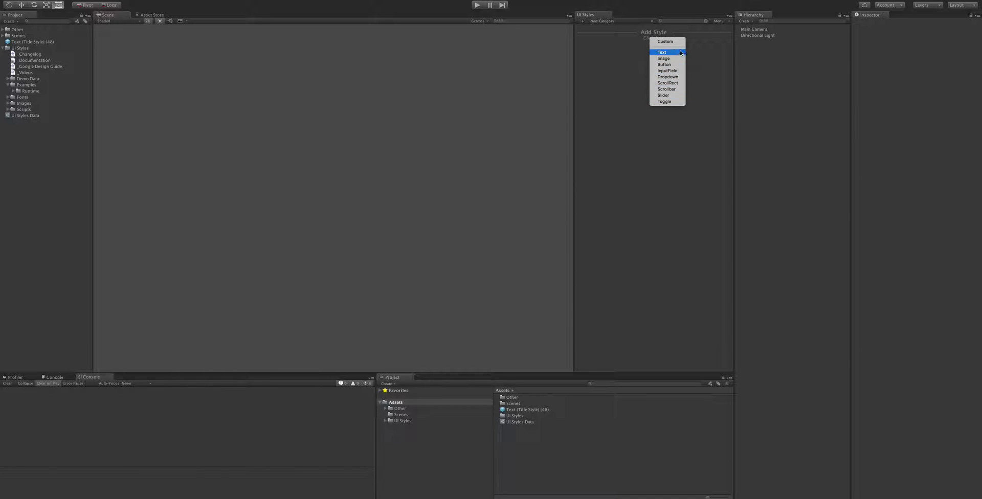
{"action": "left_click", "coordinate": [669, 136]}
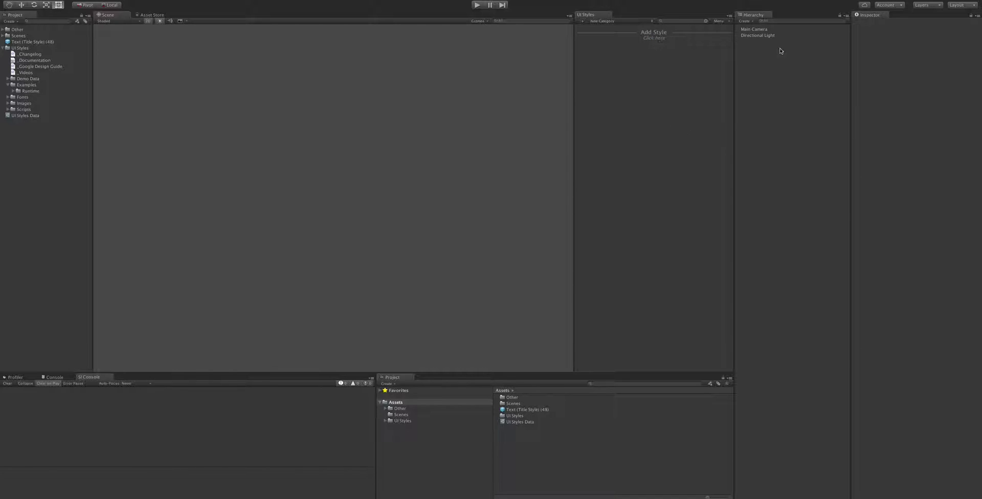
{"action": "left_click", "coordinate": [745, 21]}
- Create a UI Text label, enlarge it toward the upper-left, colour it red and raise its font size
{"action": "mouse_move", "coordinate": [765, 65]}
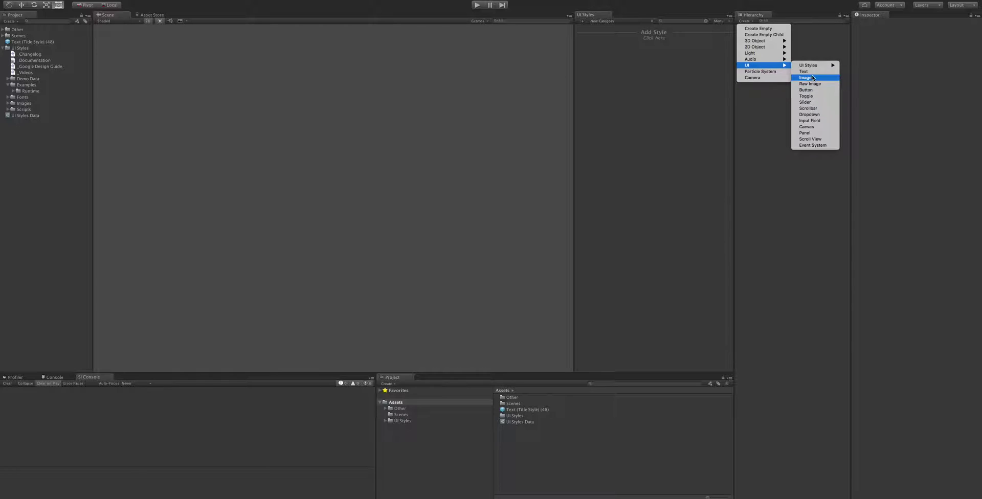
{"action": "left_click", "coordinate": [804, 71]}
{"action": "left_click_drag", "start_coordinate": [369, 240], "coordinate": [255, 86]}
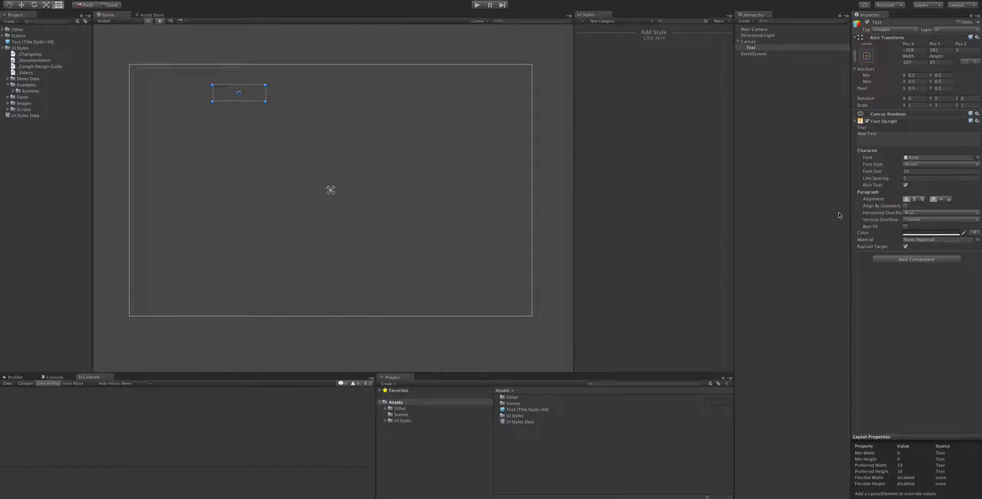
{"action": "left_click", "coordinate": [916, 233]}
{"action": "left_click", "coordinate": [468, 149]}
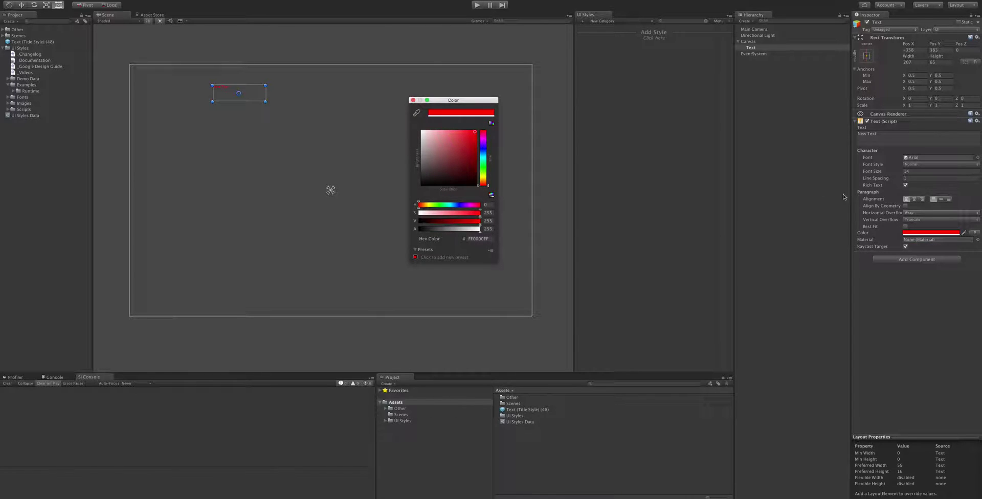
{"action": "left_click_drag", "start_coordinate": [881, 171], "coordinate": [907, 172]}
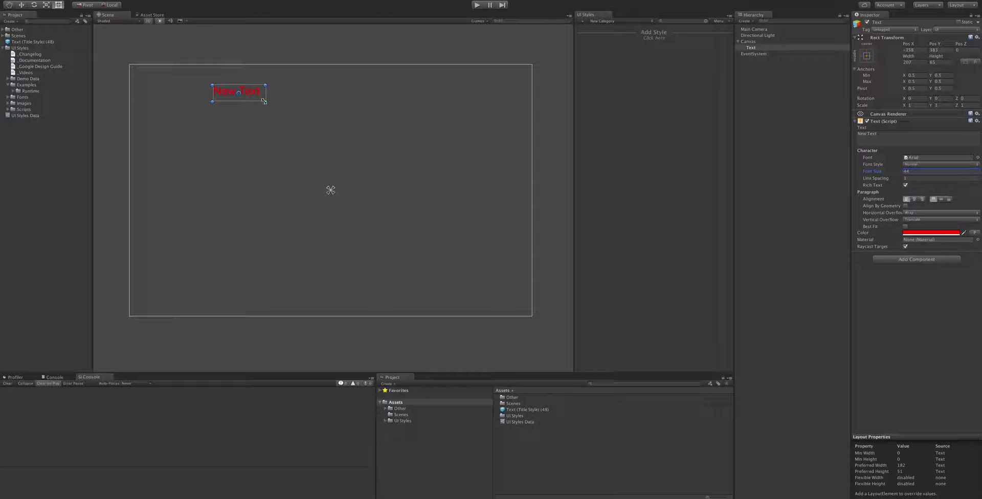
{"action": "left_click_drag", "start_coordinate": [264, 101], "coordinate": [242, 99]}
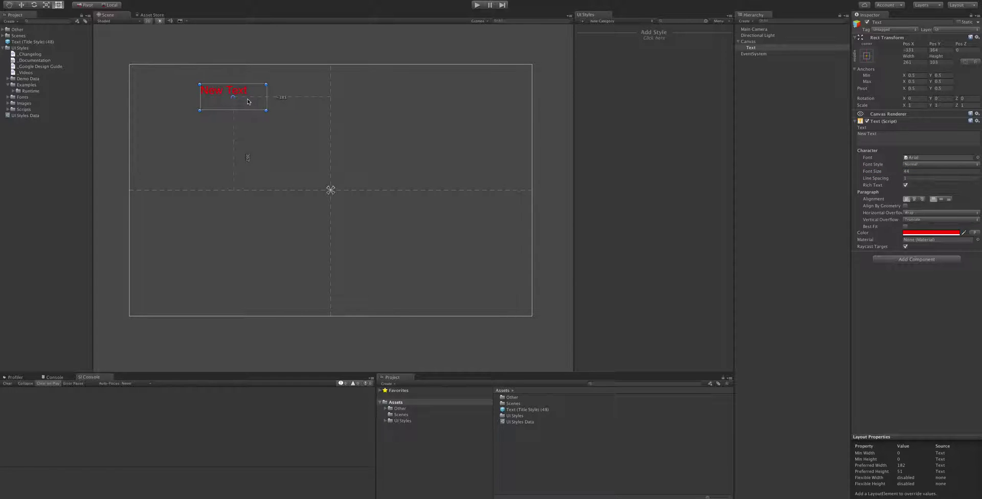
- Drag the Text object onto Add Style to start a new UI style from it
{"action": "left_click", "coordinate": [755, 48]}
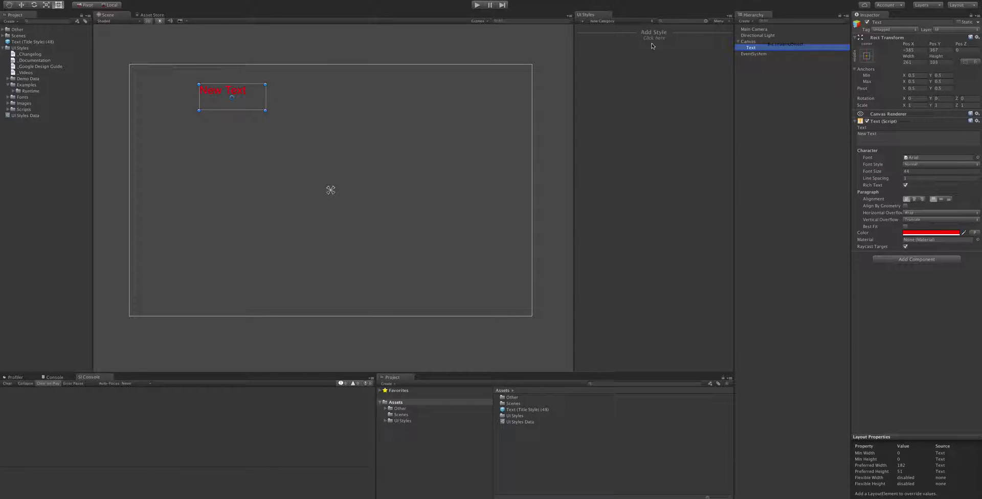
{"action": "left_click_drag", "start_coordinate": [652, 45], "coordinate": [796, 50]}
{"action": "left_click_drag", "start_coordinate": [882, 123], "coordinate": [656, 36]}
{"action": "left_click", "coordinate": [767, 48]}
{"action": "left_click_drag", "start_coordinate": [767, 49], "coordinate": [654, 33]}
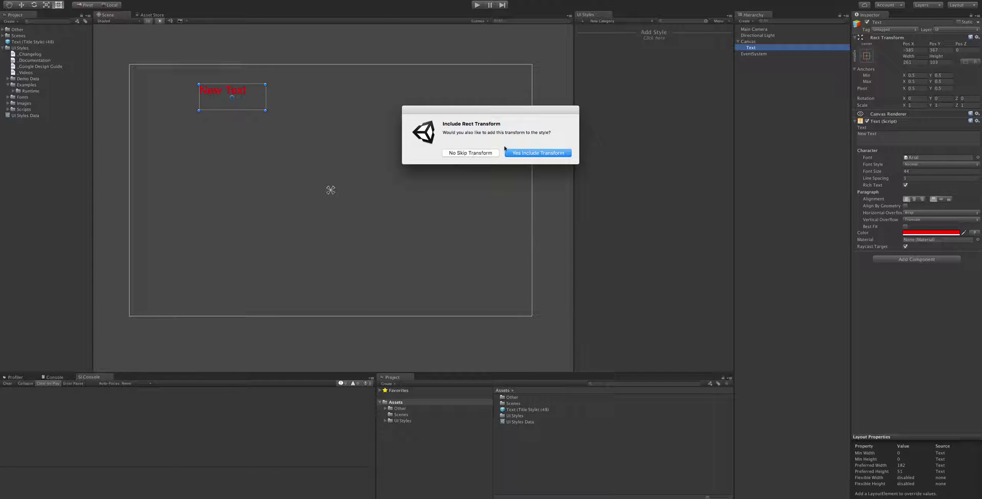
- Create the text style without its Rect Transform and name it 'Title'
{"action": "left_click_drag", "start_coordinate": [481, 115], "coordinate": [428, 78]}
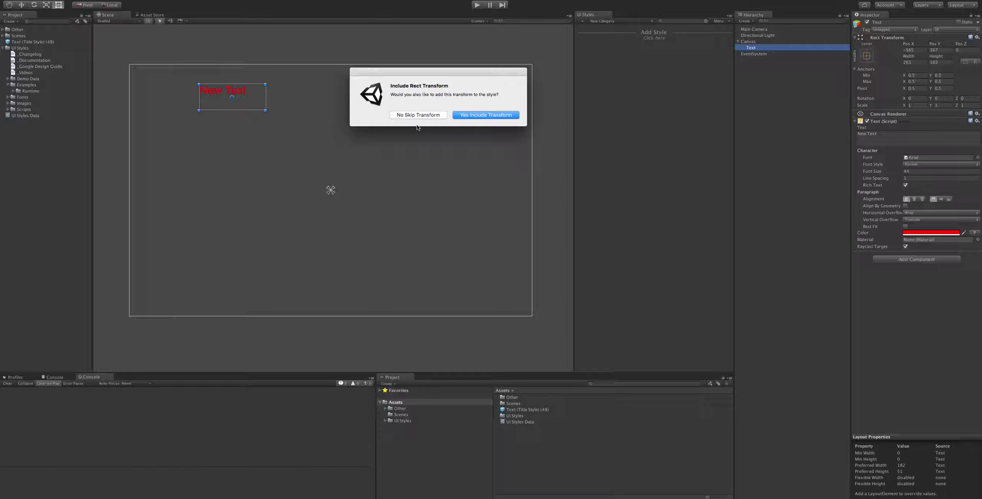
{"action": "left_click", "coordinate": [433, 116]}
{"action": "left_click", "coordinate": [636, 53]}
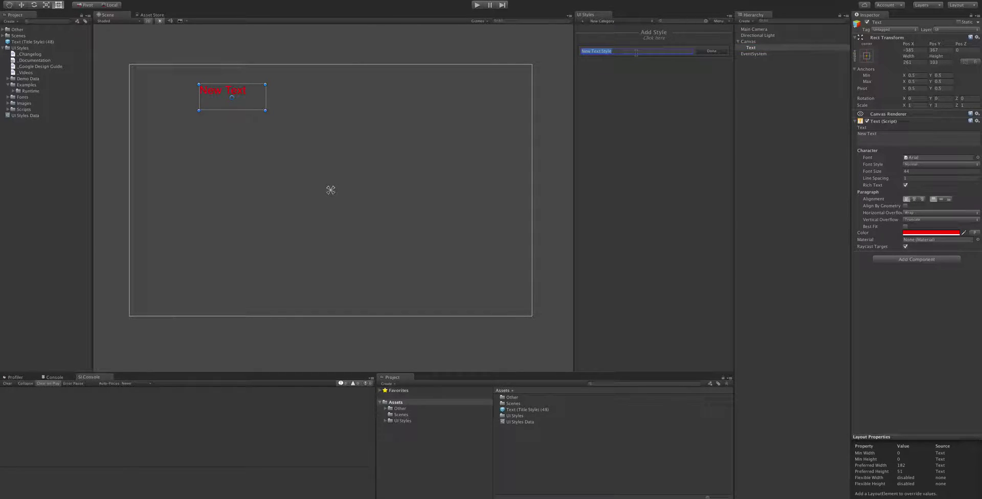
{"action": "type", "text": "Title"}
{"action": "key", "text": "Return"}
{"action": "left_click", "coordinate": [681, 50]}
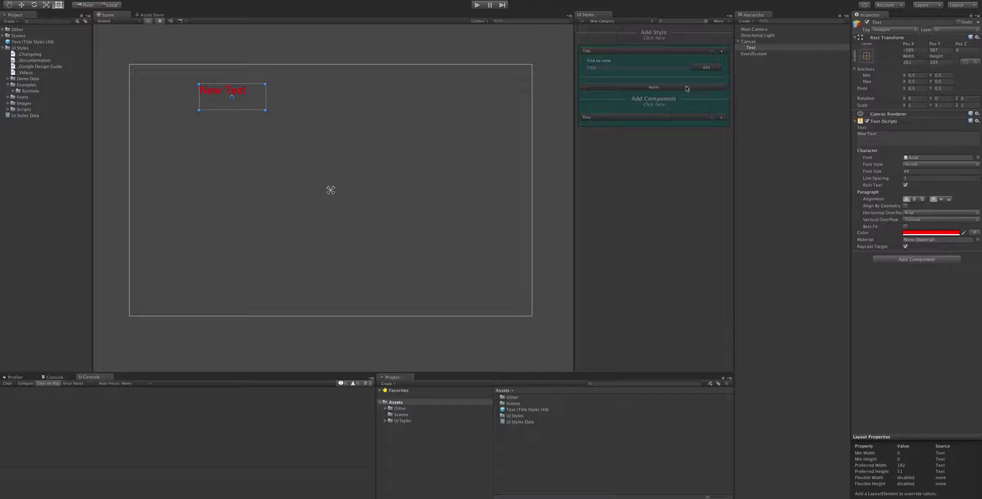
- Expand the Title style's Text settings and change the label's colour to green
{"action": "left_click", "coordinate": [619, 119]}
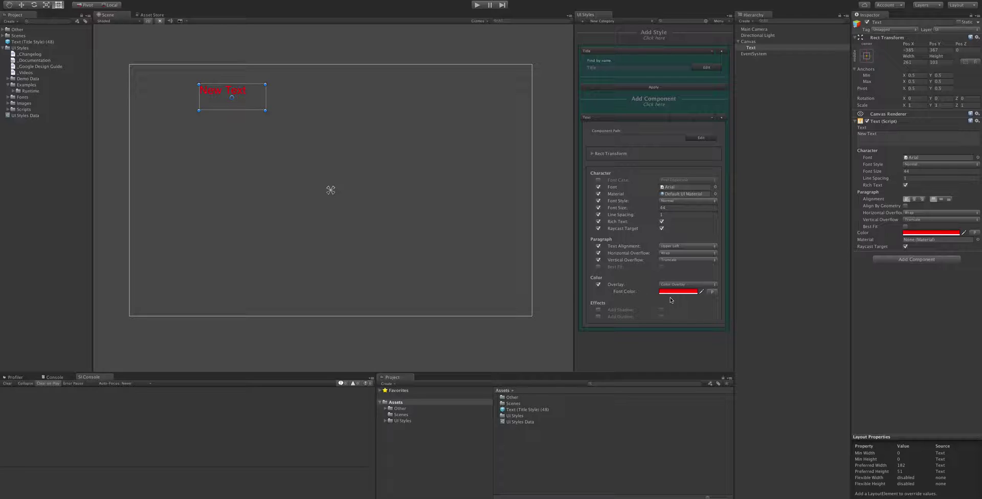
{"action": "left_click", "coordinate": [924, 233]}
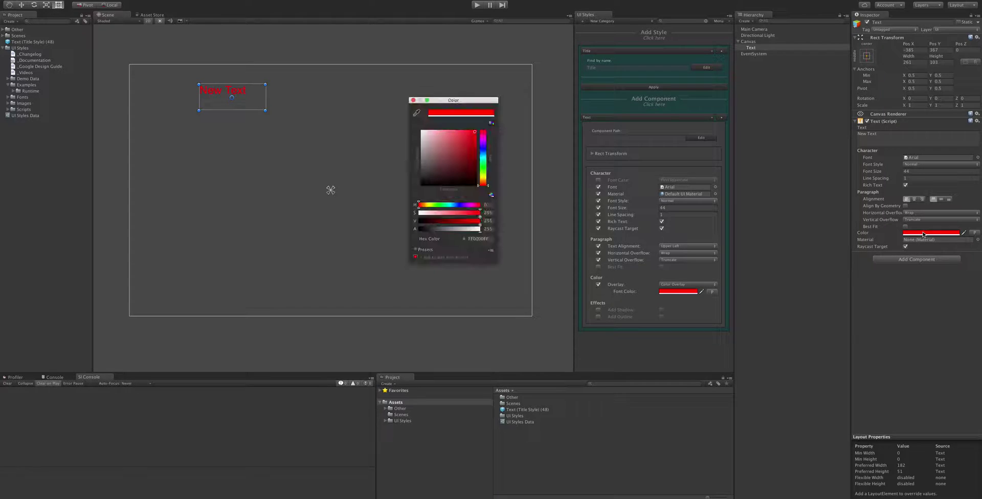
{"action": "left_click_drag", "start_coordinate": [485, 164], "coordinate": [484, 171]}
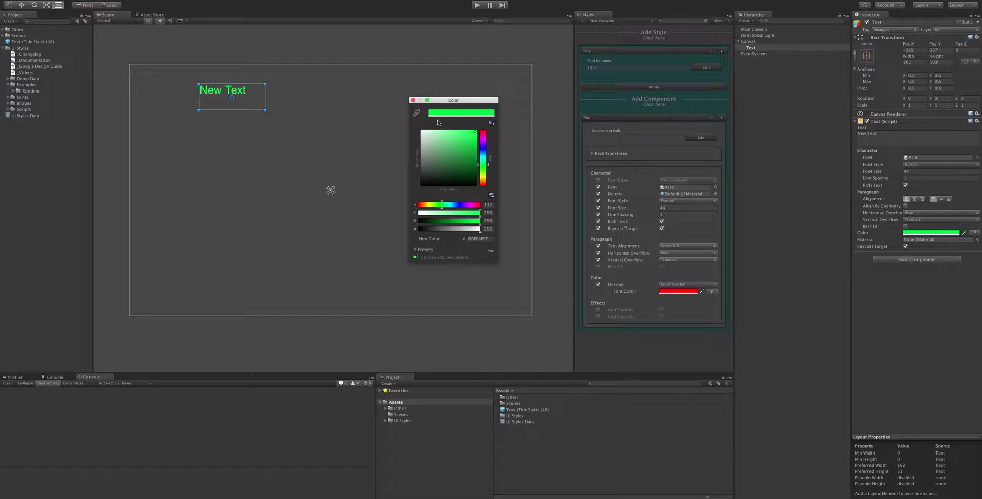
{"action": "left_click", "coordinate": [414, 100]}
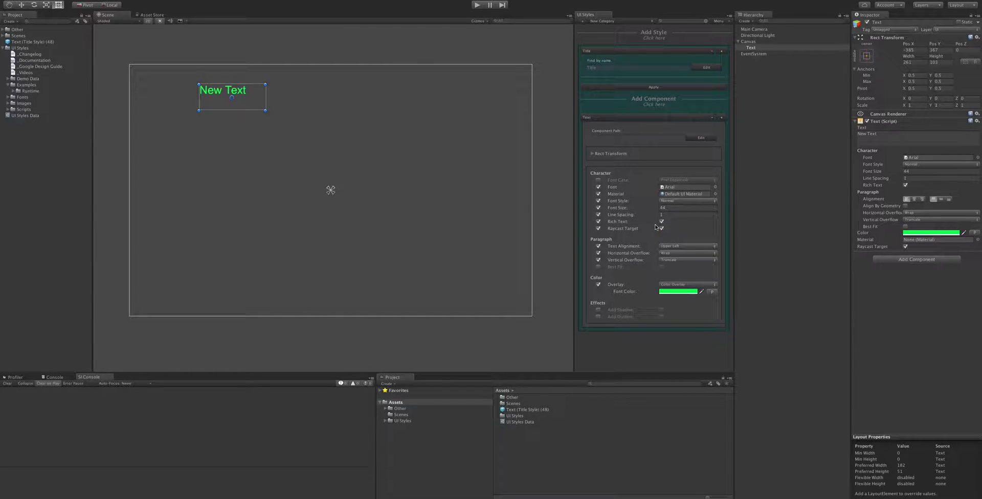
- Add a Shadow component to the text and drag it into the Title style
{"action": "left_click", "coordinate": [894, 261]}
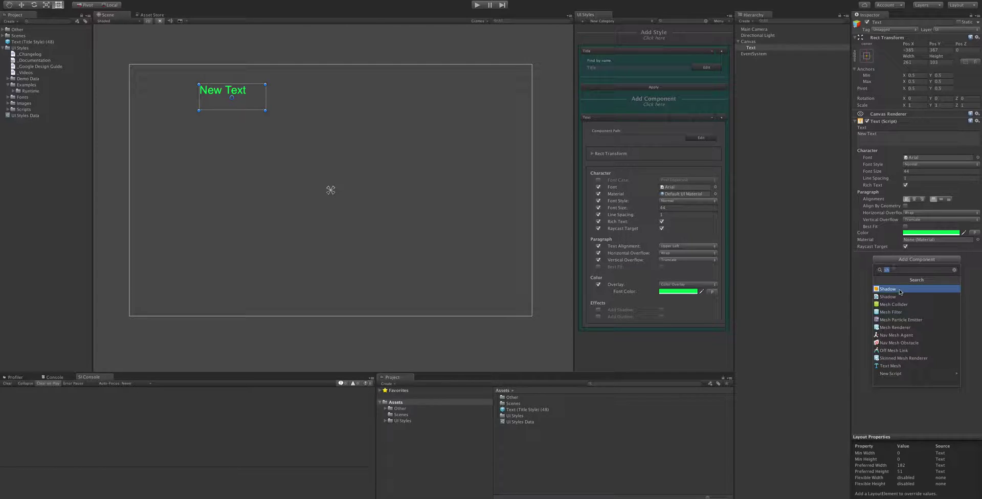
{"action": "left_click", "coordinate": [893, 266]}
{"action": "left_click_drag", "start_coordinate": [891, 255], "coordinate": [636, 289]}
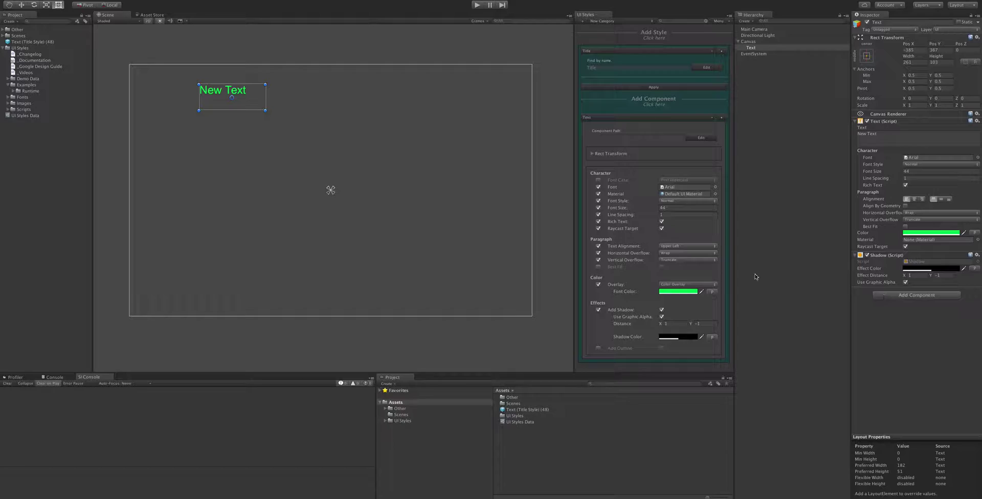
- Set the shadow's Effect Color to a light blue shade
{"action": "left_click", "coordinate": [943, 270]}
{"action": "left_click_drag", "start_coordinate": [486, 165], "coordinate": [486, 155]}
{"action": "left_click", "coordinate": [471, 141]}
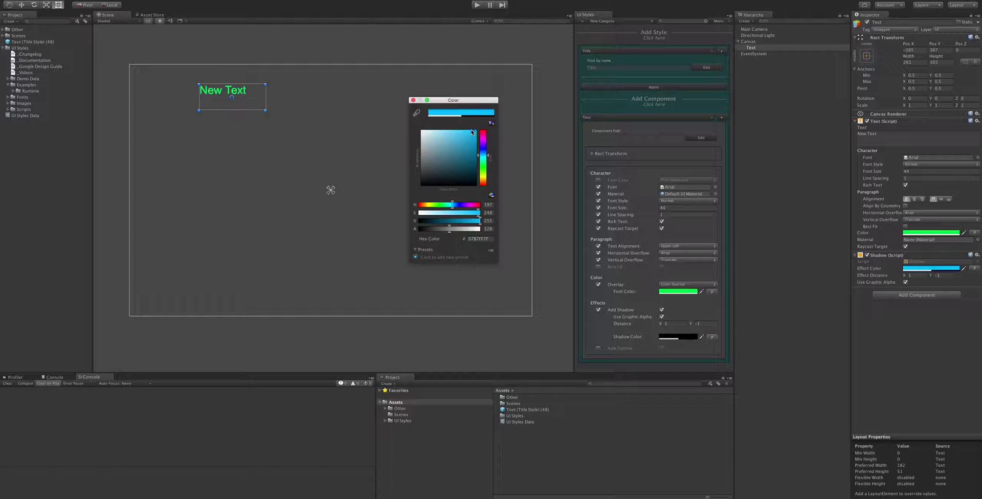
{"action": "left_click", "coordinate": [414, 100]}
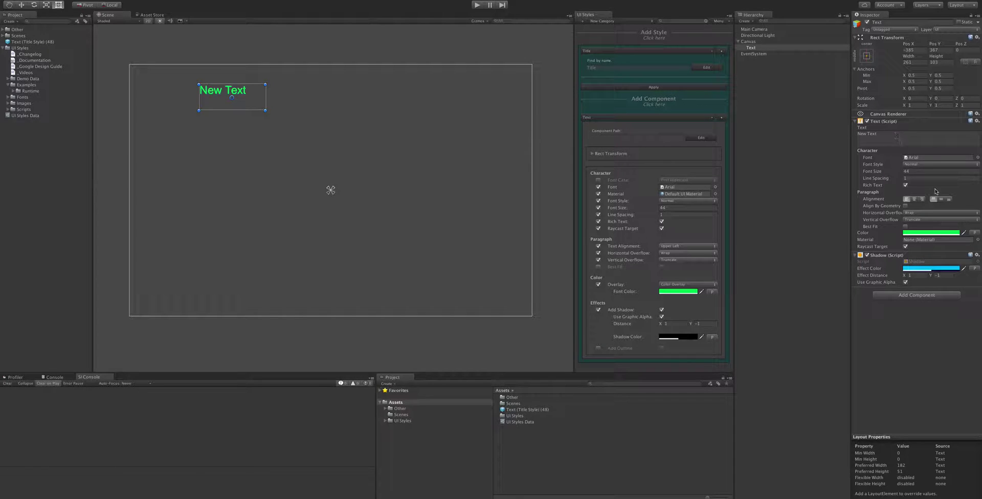
{"action": "left_click", "coordinate": [942, 234]}
- Turn the label's text blue and drag its Text (Script) settings onto the Title style
{"action": "left_click_drag", "start_coordinate": [484, 151], "coordinate": [484, 154]}
{"action": "left_click", "coordinate": [908, 316]}
{"action": "left_click_drag", "start_coordinate": [893, 125], "coordinate": [649, 235]}
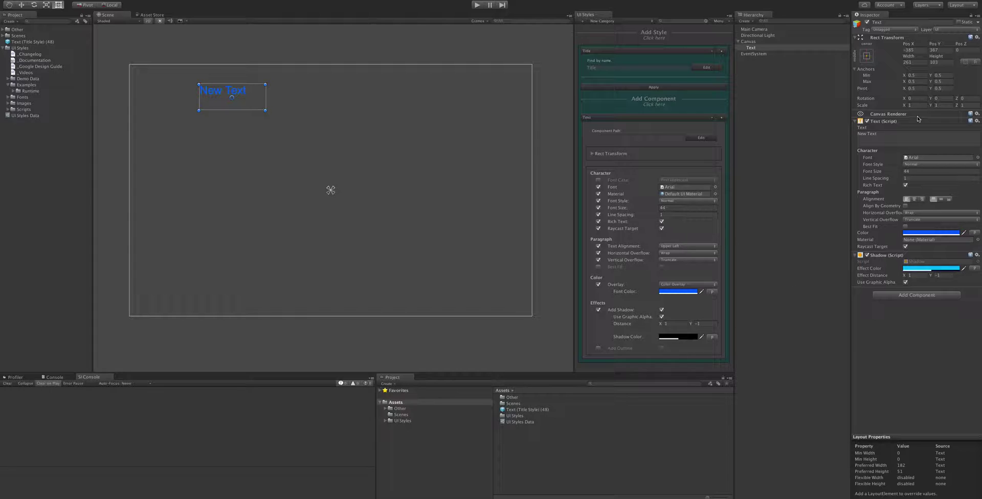
{"action": "left_click_drag", "start_coordinate": [911, 124], "coordinate": [648, 234]}
- Update Title from the Text object, adding its Rect Transform (position -385, 167, size 265×103)
{"action": "left_click_drag", "start_coordinate": [764, 50], "coordinate": [655, 247]}
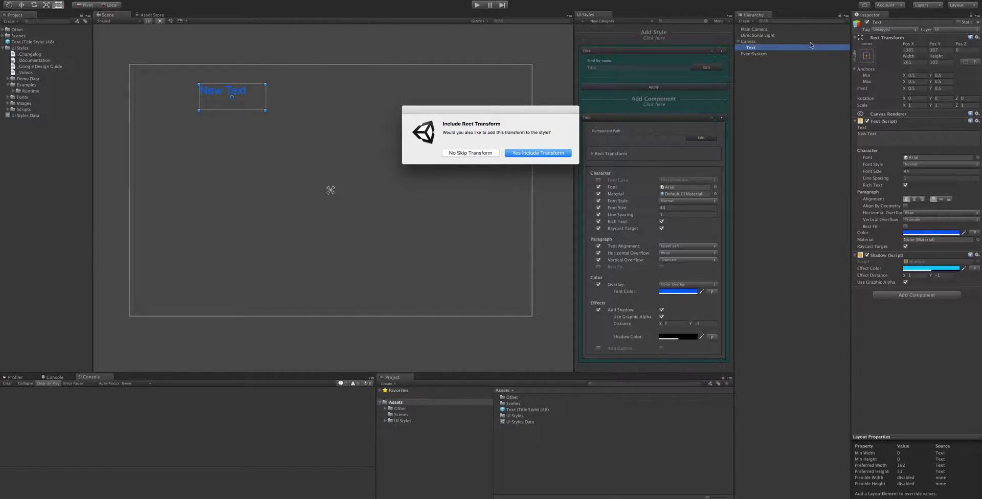
{"action": "left_click", "coordinate": [479, 153]}
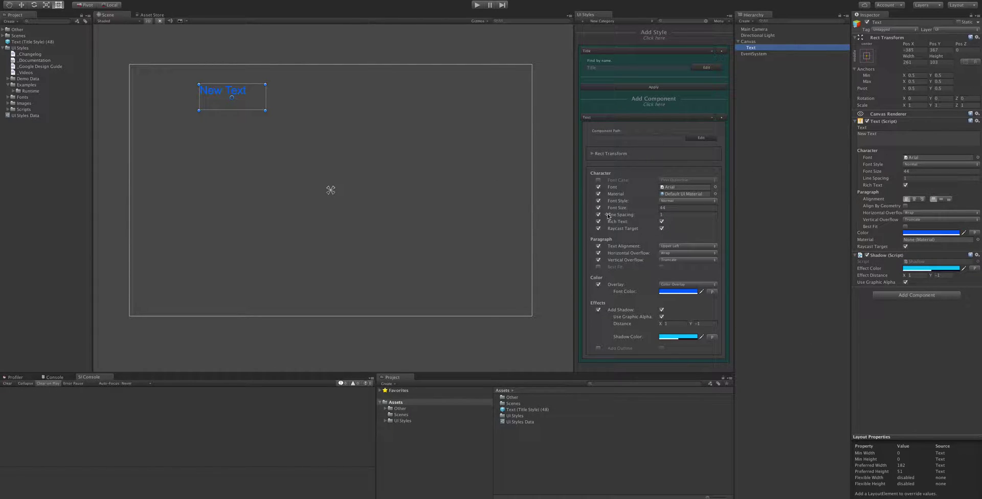
{"action": "left_click", "coordinate": [634, 154]}
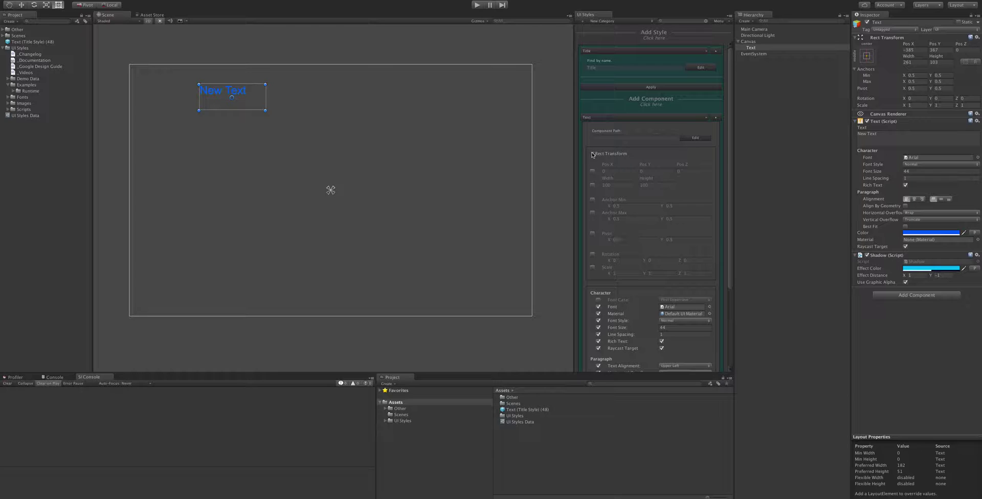
{"action": "left_click_drag", "start_coordinate": [899, 39], "coordinate": [648, 198]}
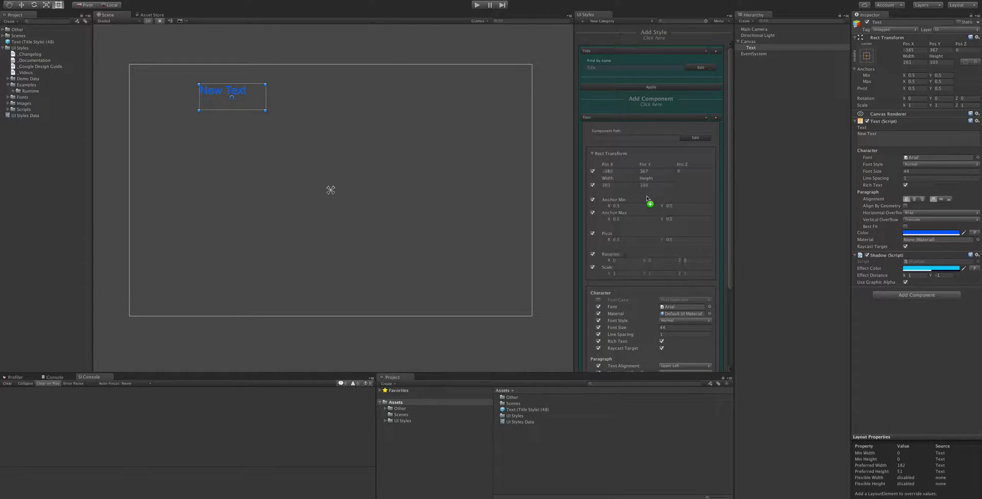
- Duplicate the Text object and tag the original Text with the Title style
{"action": "left_click", "coordinate": [623, 153]}
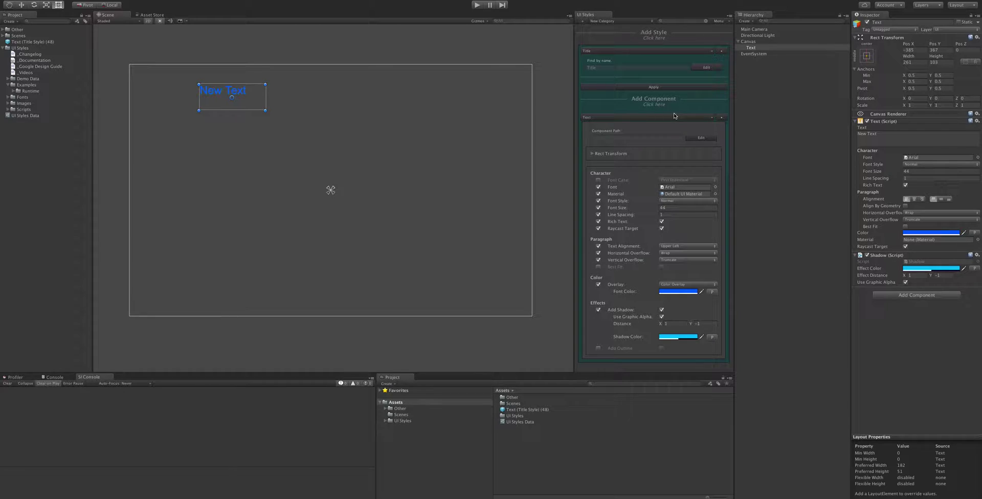
{"action": "left_click", "coordinate": [762, 47]}
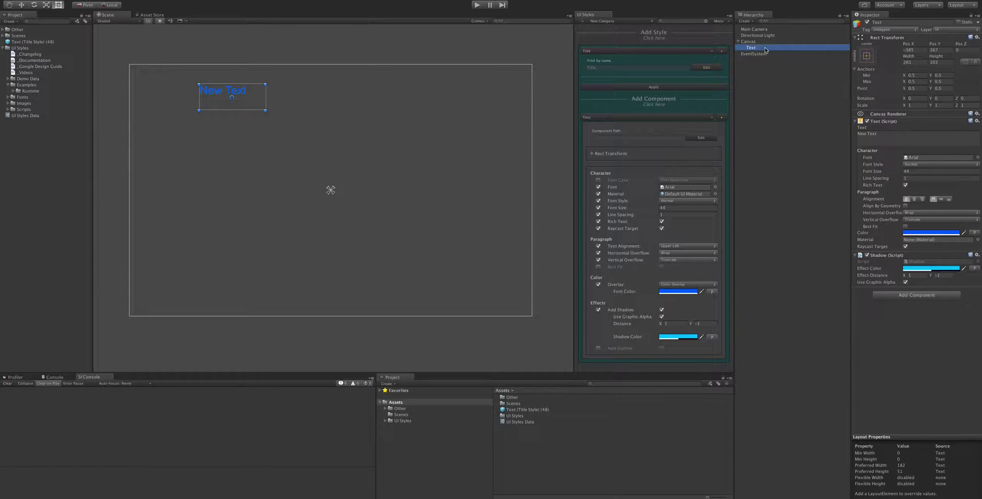
{"action": "key", "text": "ctrl+d"}
{"action": "key", "text": "ctrl+d"}
{"action": "key", "text": "ctrl+d"}
{"action": "key", "text": "ctrl+d"}
{"action": "key", "text": "ctrl+d"}
{"action": "key", "text": "ctrl+d"}
{"action": "key", "text": "ctrl+d"}
{"action": "key", "text": "ctrl+d"}
{"action": "key", "text": "ctrl+d"}
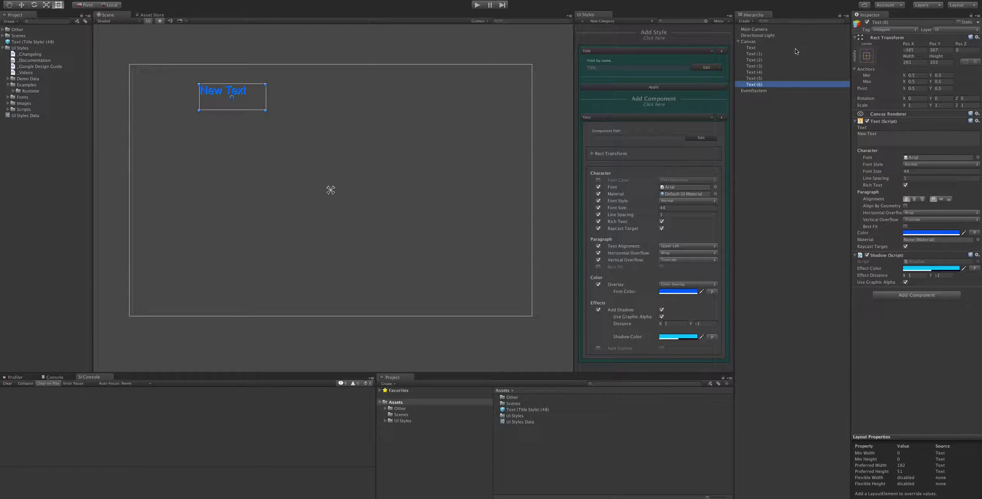
{"action": "left_click", "coordinate": [774, 47]}
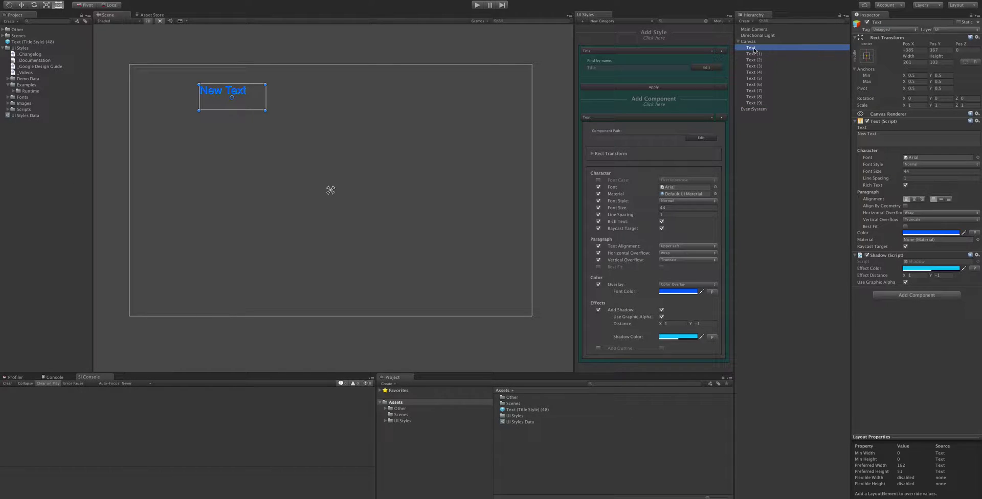
{"action": "left_click_drag", "start_coordinate": [762, 48], "coordinate": [602, 70]}
- Select Text (1) through Text (4) and tag them all with the Title style
{"action": "left_click", "coordinate": [771, 54]}
{"action": "left_click", "coordinate": [772, 72], "text": "shift"}
{"action": "left_click_drag", "start_coordinate": [762, 62], "coordinate": [641, 66]}
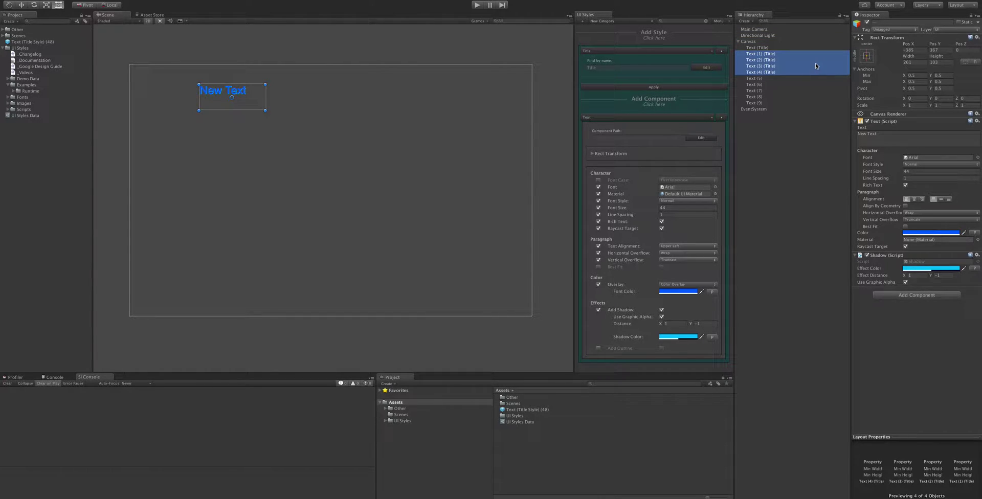
{"action": "left_click", "coordinate": [774, 78]}
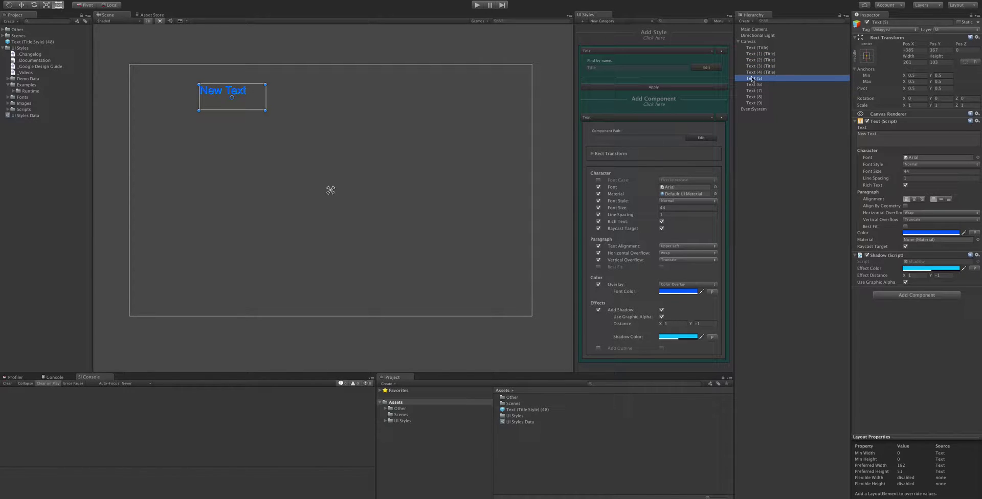
- Add a white UI Image under Text (9) and place it just right of the New Text box
{"action": "left_click", "coordinate": [751, 103]}
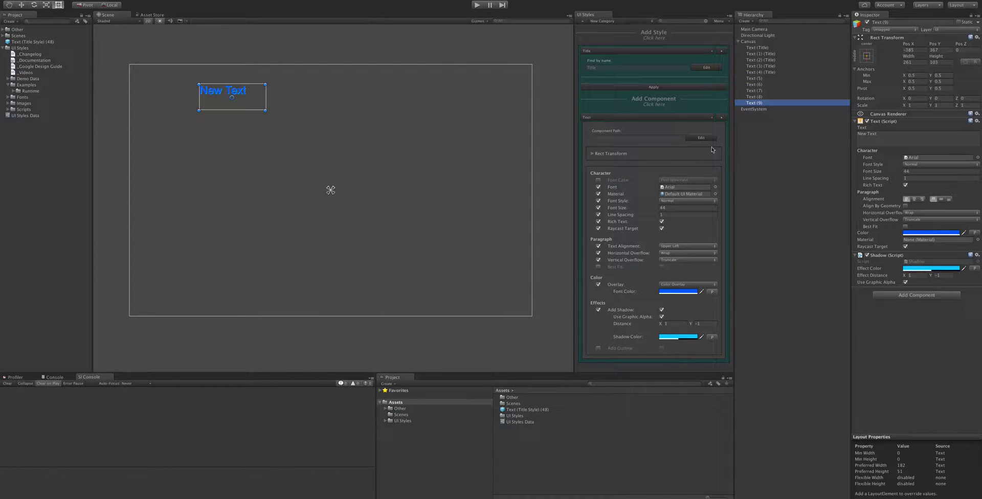
{"action": "right_click", "coordinate": [774, 103]}
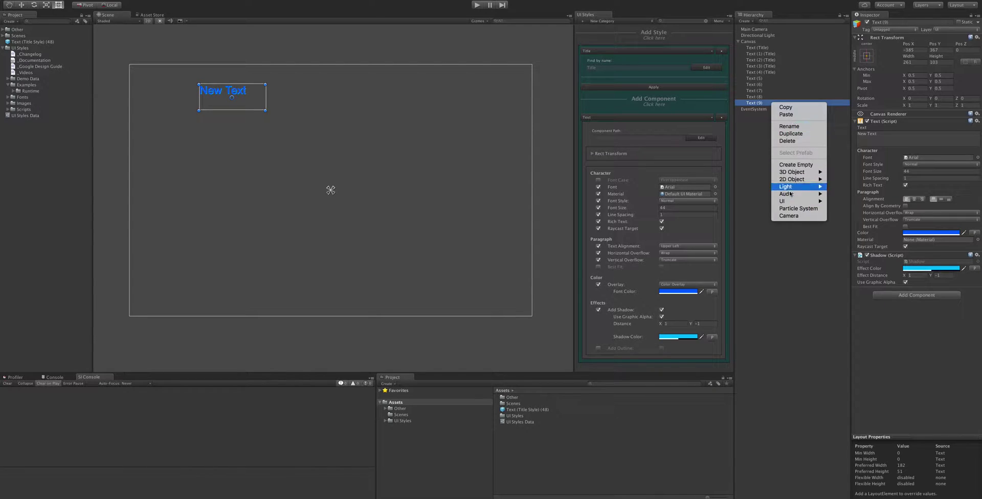
{"action": "mouse_move", "coordinate": [791, 202]}
{"action": "left_click", "coordinate": [843, 216]}
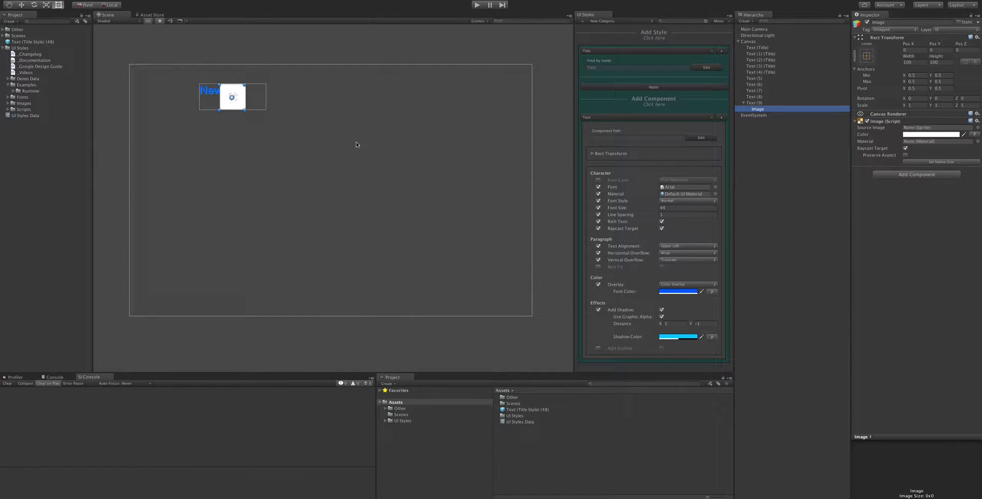
{"action": "left_click_drag", "start_coordinate": [235, 108], "coordinate": [294, 108]}
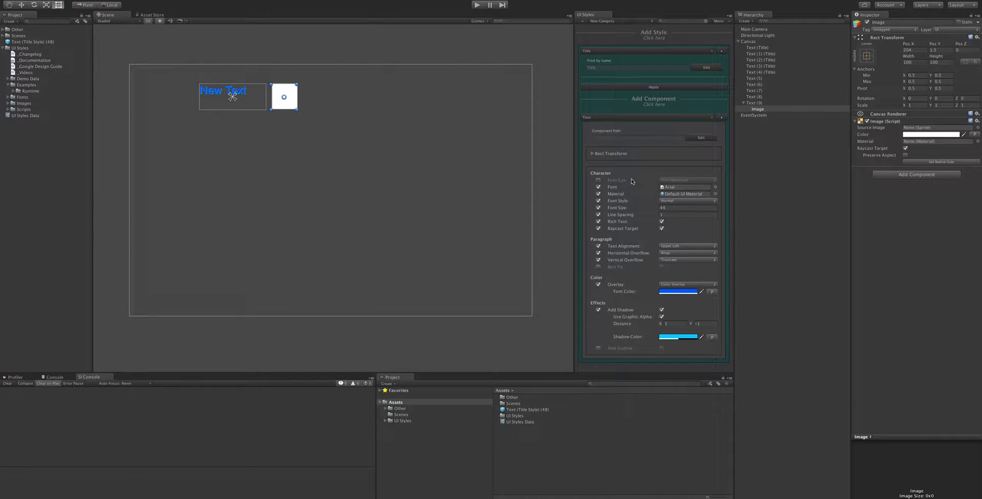
- Add an Image component to the Title style and fill its Component Path from the Image object
{"action": "left_click", "coordinate": [619, 118]}
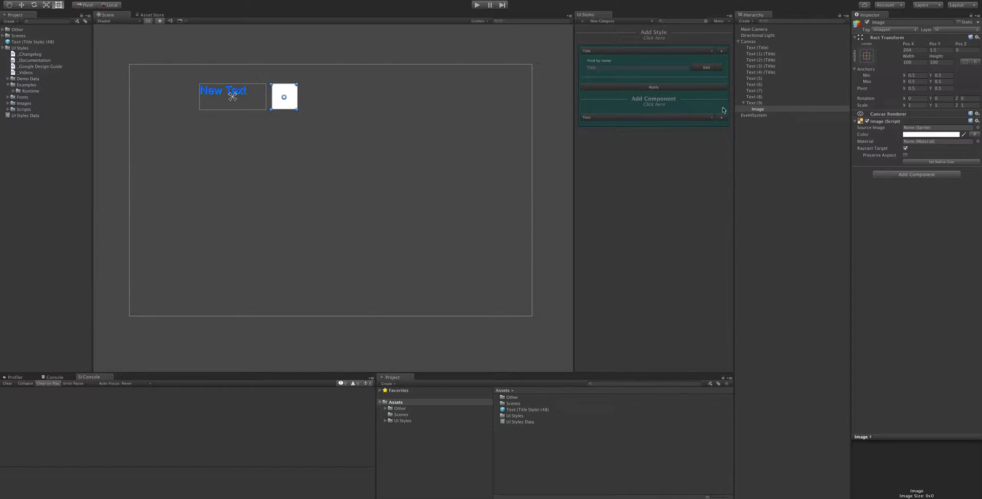
{"action": "left_click_drag", "start_coordinate": [873, 121], "coordinate": [658, 101]}
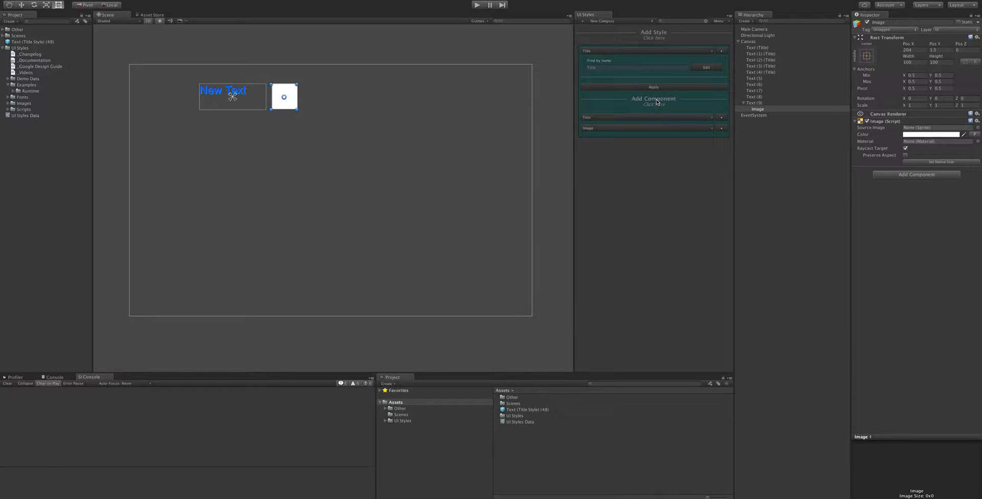
{"action": "left_click", "coordinate": [600, 128]}
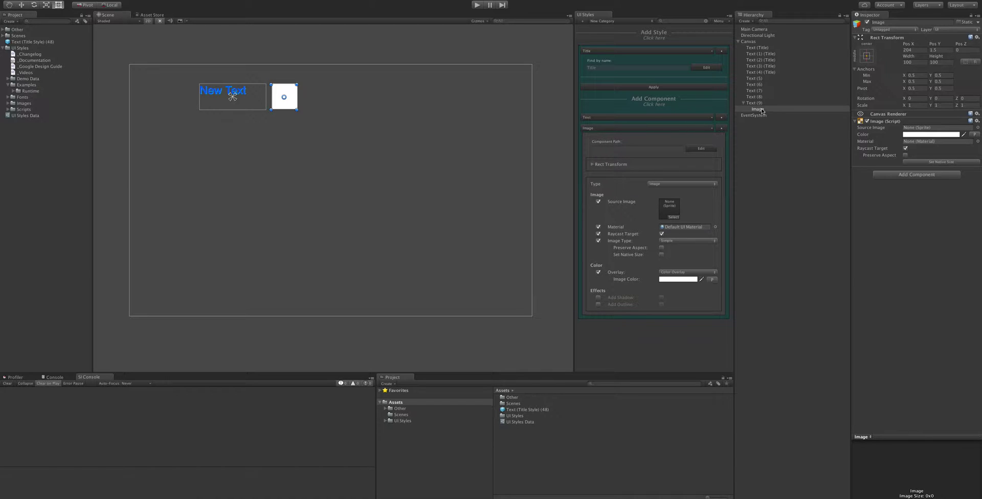
{"action": "left_click_drag", "start_coordinate": [765, 109], "coordinate": [629, 149]}
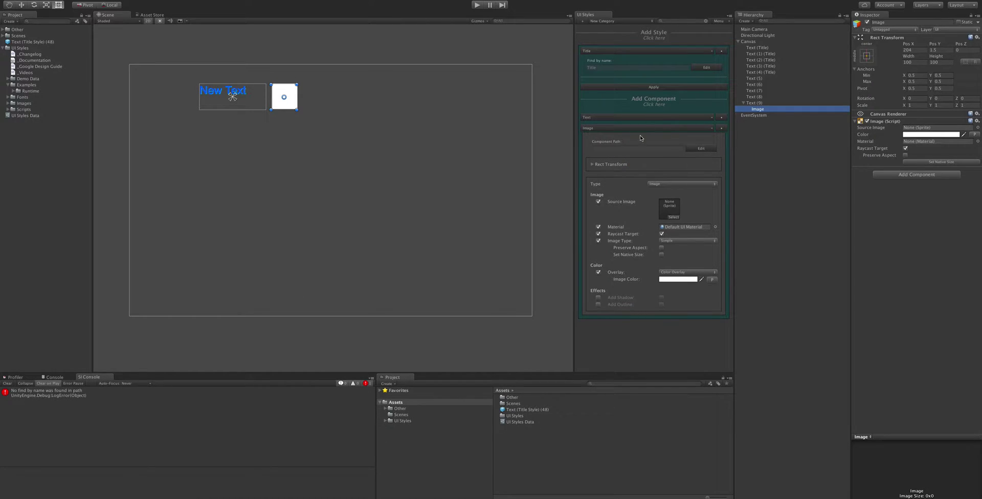
- Set the style's component path to the Image object under Text (9)
{"action": "left_click", "coordinate": [760, 103]}
{"action": "left_click", "coordinate": [743, 104]}
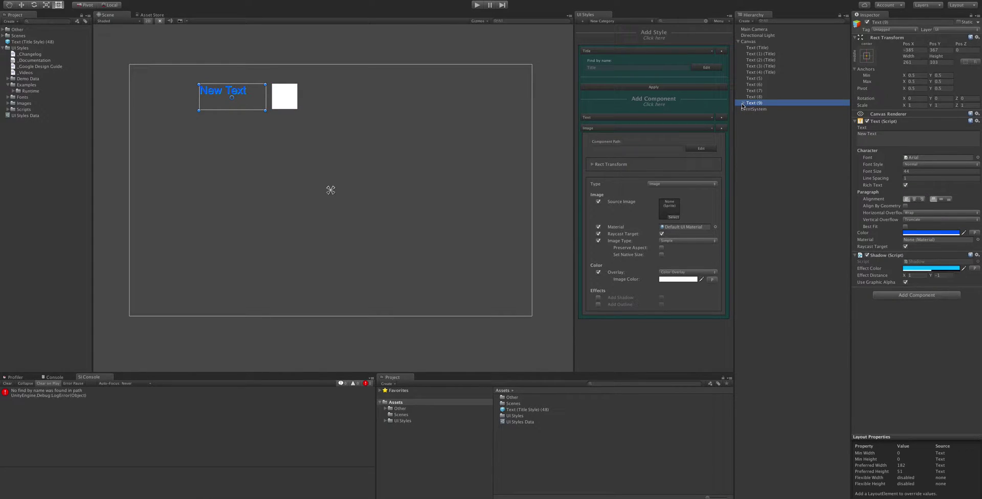
{"action": "left_click", "coordinate": [743, 103]}
{"action": "left_click_drag", "start_coordinate": [768, 108], "coordinate": [637, 149]}
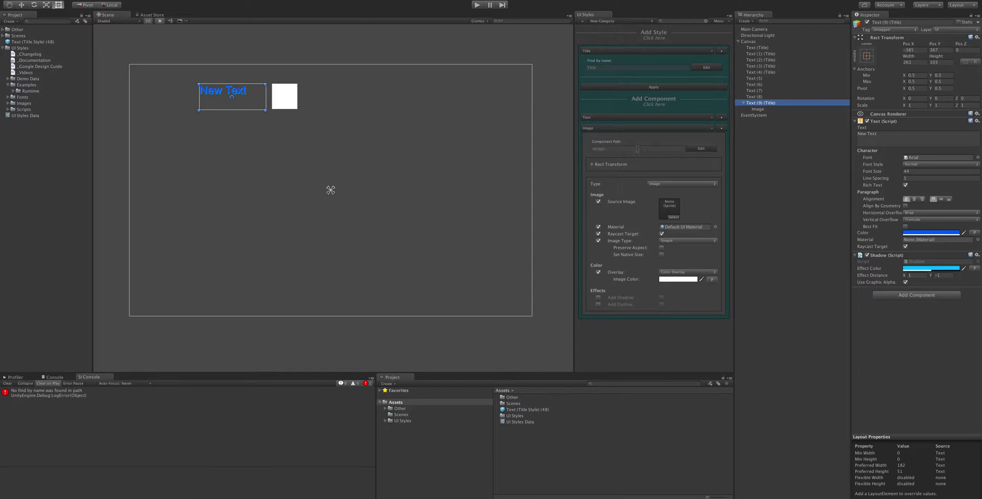
- Build a nested chain GameObject > GameObject (1) > GameObject (2) under Text (9)
{"action": "right_click", "coordinate": [784, 106]}
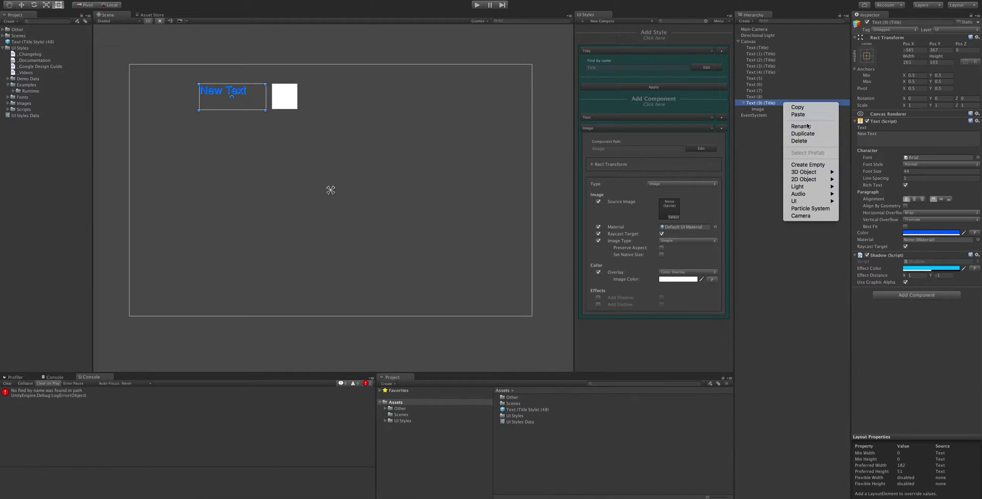
{"action": "left_click", "coordinate": [817, 164]}
{"action": "left_click_drag", "start_coordinate": [776, 116], "coordinate": [775, 109]}
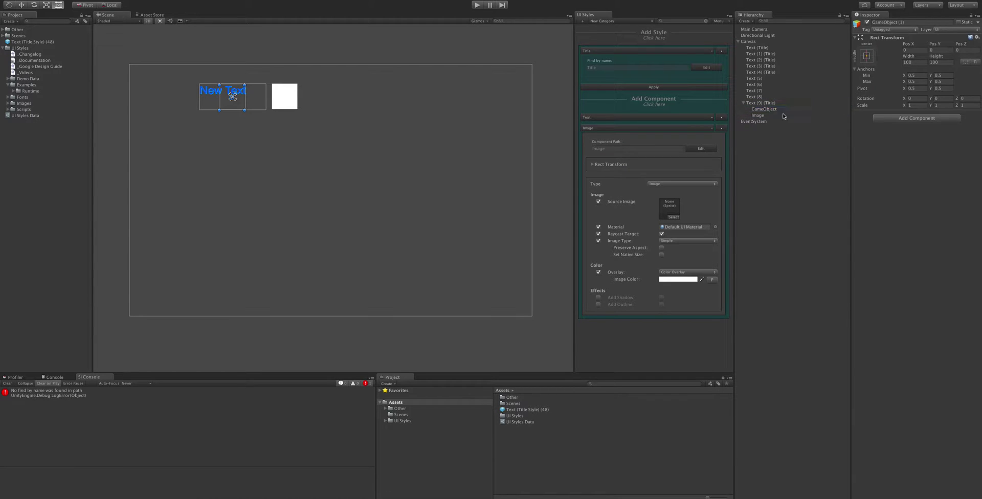
{"action": "mouse_move", "coordinate": [784, 116]}
{"action": "left_mouse_down"}
{"action": "mouse_move", "coordinate": [778, 123]}
{"action": "mouse_move", "coordinate": [791, 110]}
{"action": "mouse_move", "coordinate": [784, 124]}
{"action": "left_mouse_up"}
{"action": "key", "text": "ctrl+d"}
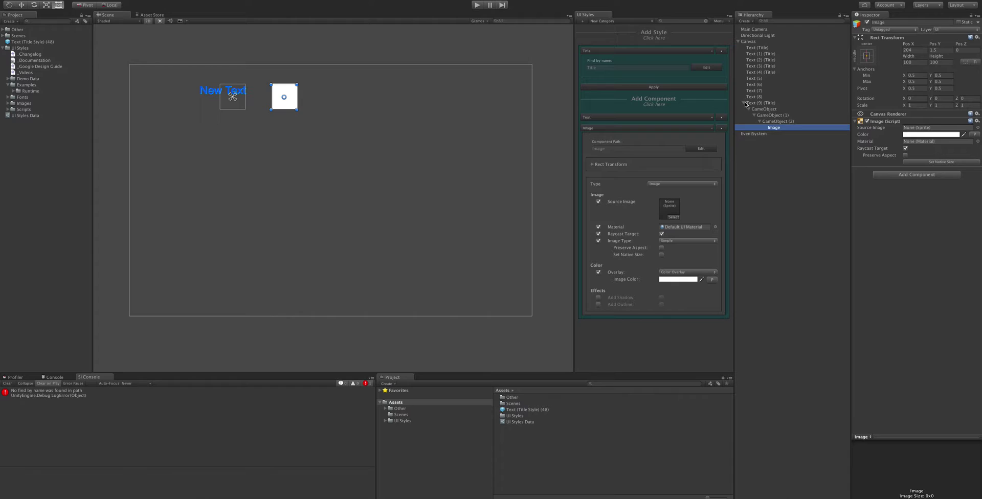
- Fill the component path with the nested Image path, then return Image directly under Text (9)
{"action": "left_click", "coordinate": [763, 110]}
{"action": "left_click", "coordinate": [783, 121]}
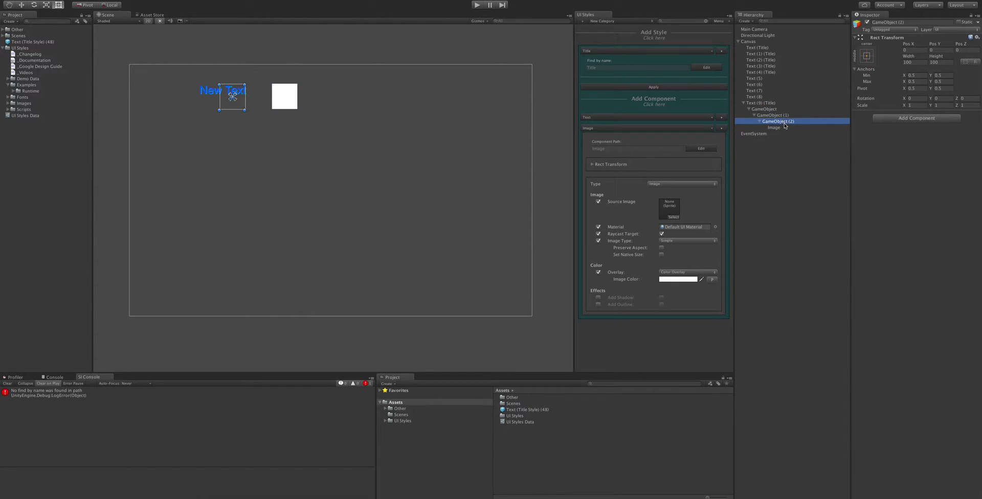
{"action": "left_click_drag", "start_coordinate": [786, 128], "coordinate": [622, 148]}
{"action": "left_click_drag", "start_coordinate": [793, 128], "coordinate": [784, 109]}
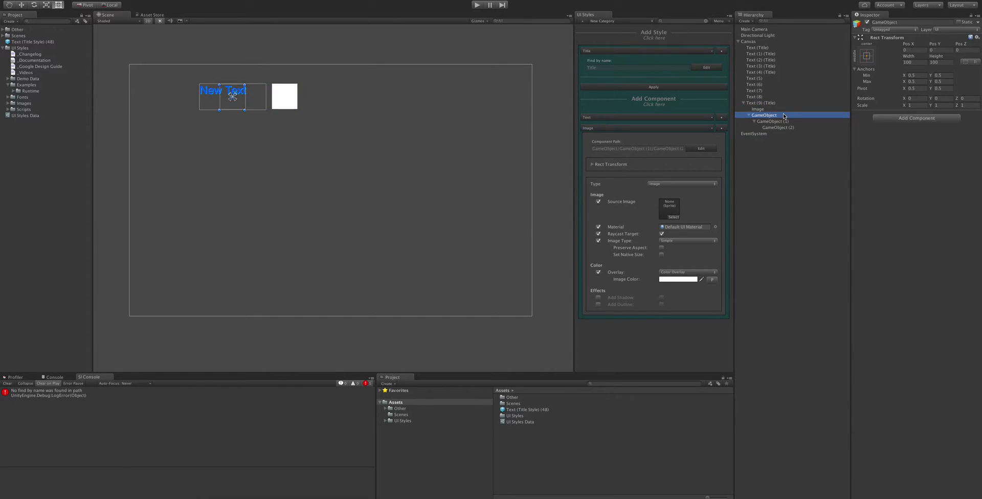
- Add a New Image Style alongside the Title style
{"action": "left_click", "coordinate": [644, 128]}
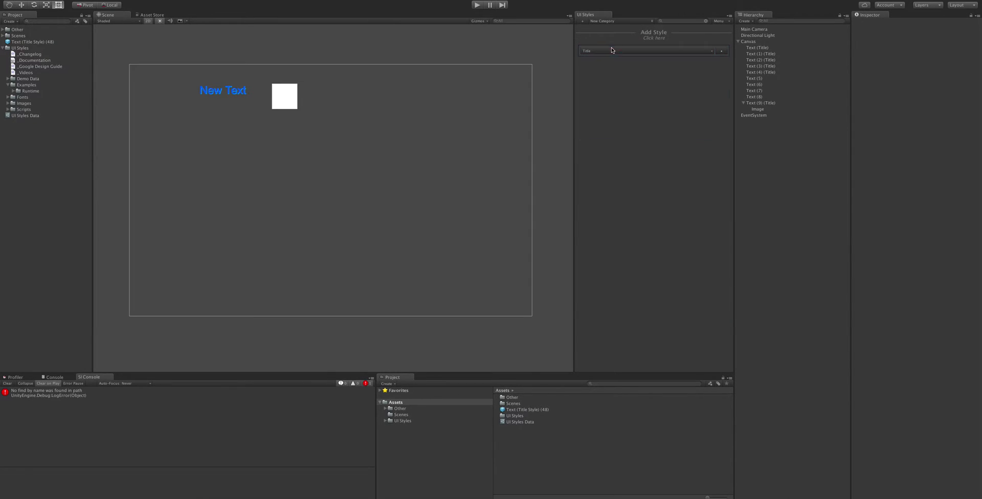
{"action": "left_click", "coordinate": [654, 38]}
{"action": "left_click", "coordinate": [660, 62]}
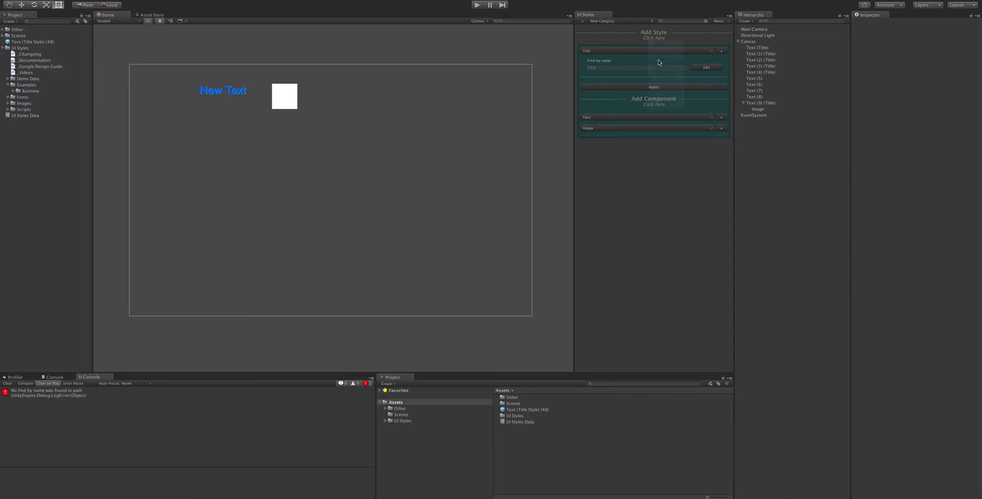
{"action": "left_click", "coordinate": [719, 51]}
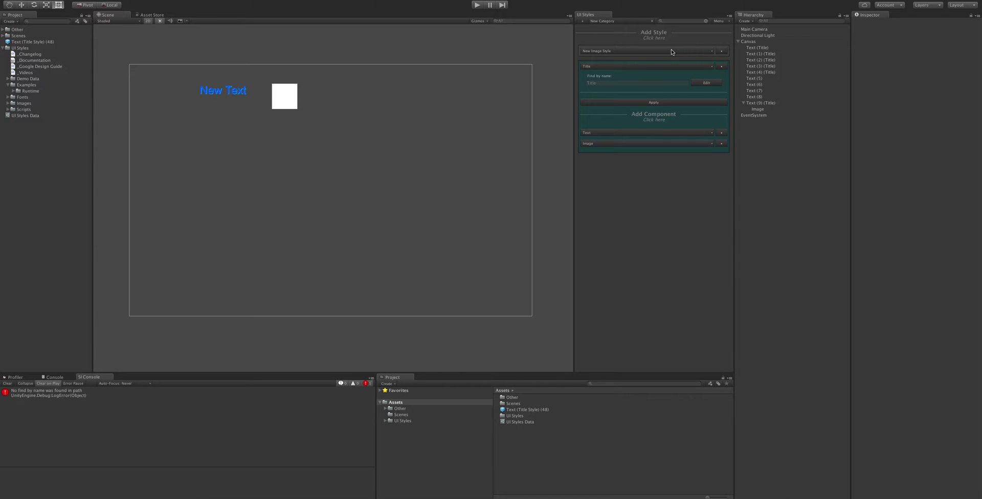
- Tag all ten Text objects, Text through Text (9), with New Image Style
{"action": "left_click", "coordinate": [776, 105]}
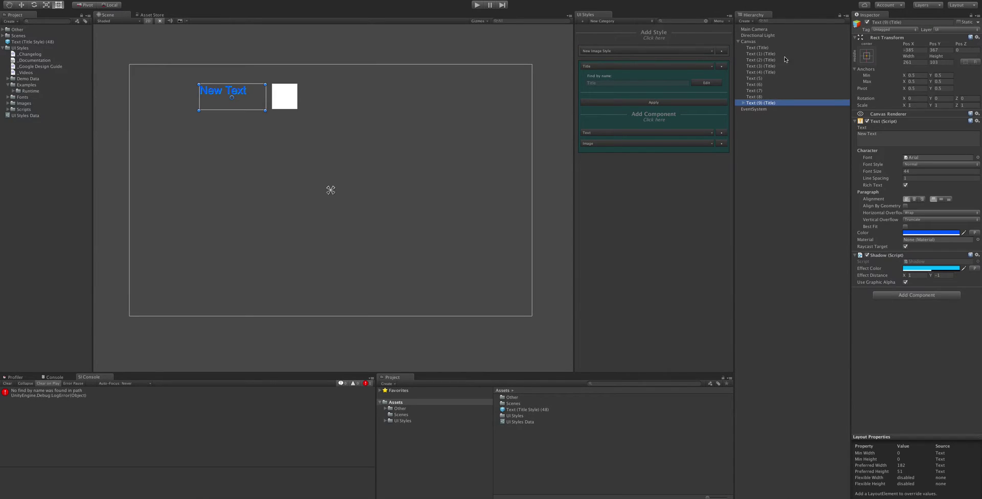
{"action": "left_click", "coordinate": [777, 49]}
{"action": "left_click", "coordinate": [778, 103], "text": "shift"}
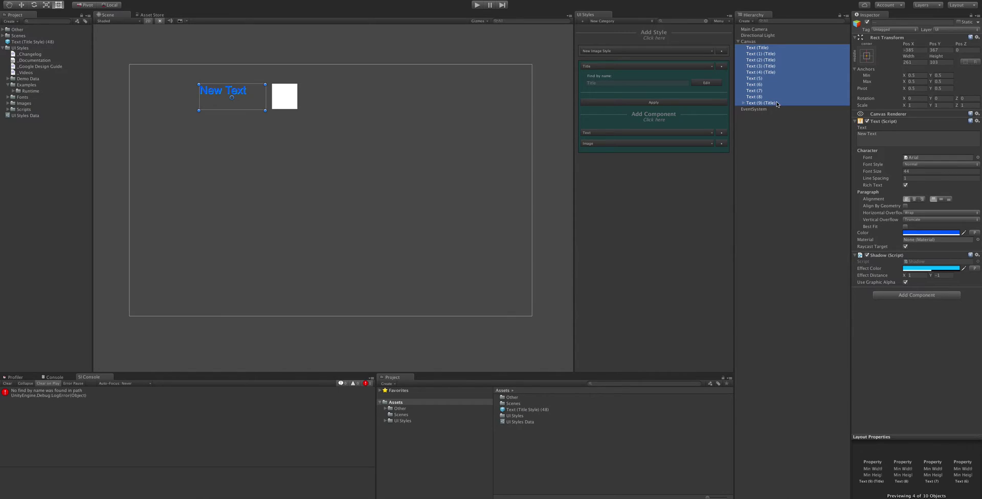
{"action": "left_click", "coordinate": [621, 52]}
{"action": "left_click_drag", "start_coordinate": [783, 71], "coordinate": [619, 71]}
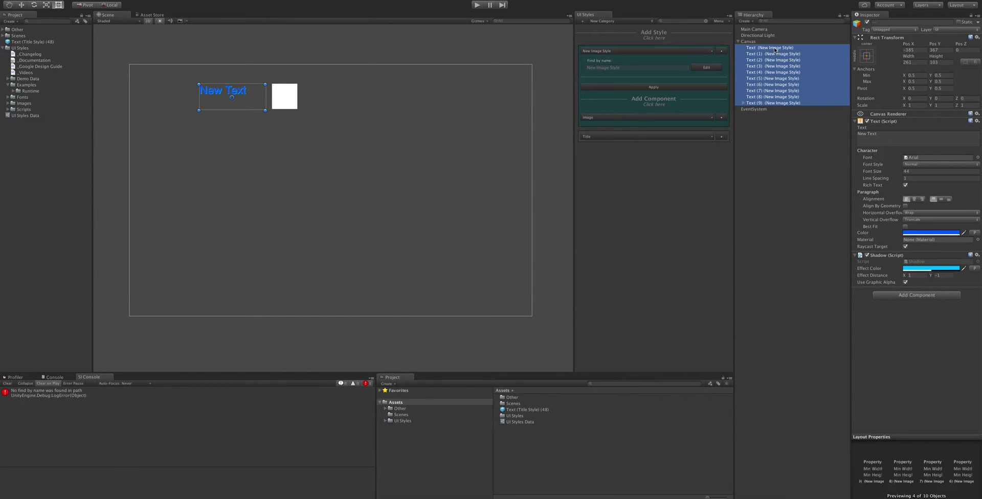
- Retag the ten Text objects back and forth between styles, finishing on Title
{"action": "left_click", "coordinate": [640, 136]}
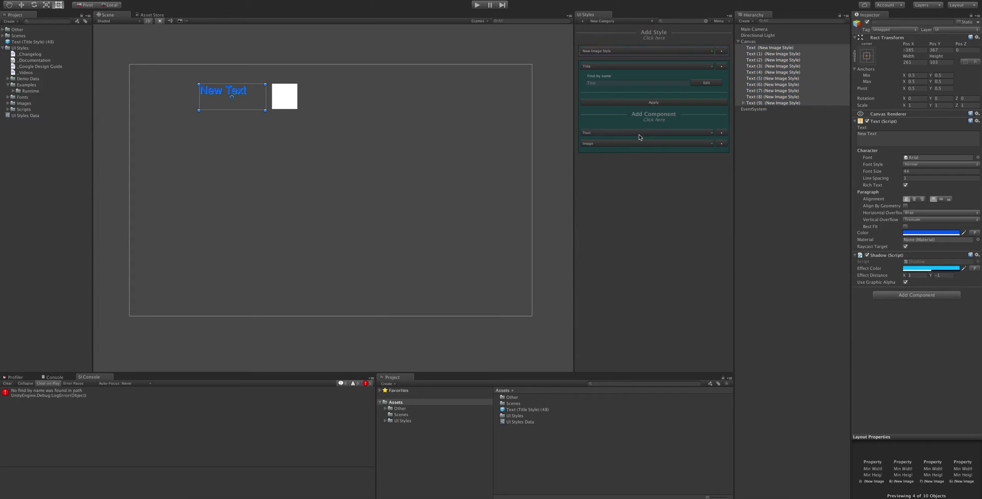
{"action": "left_click_drag", "start_coordinate": [773, 91], "coordinate": [621, 88]}
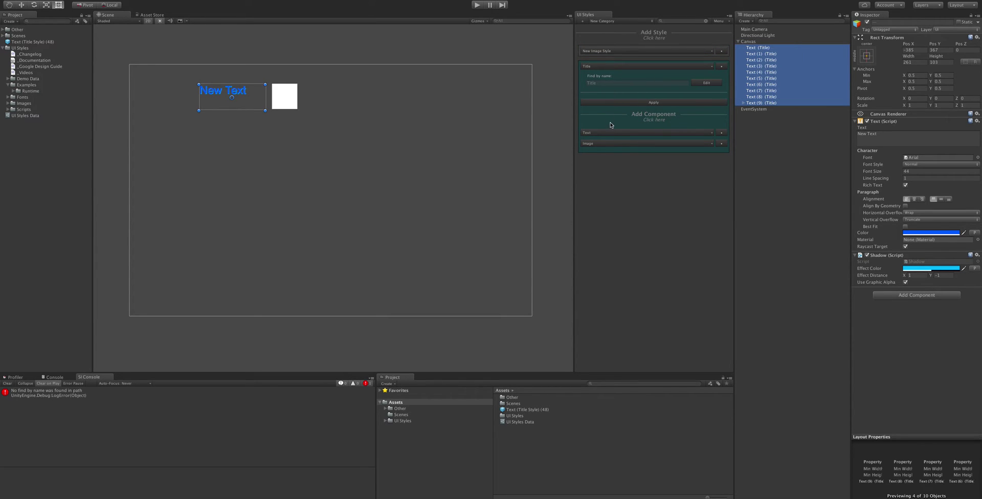
{"action": "left_click", "coordinate": [683, 52]}
{"action": "left_click_drag", "start_coordinate": [765, 72], "coordinate": [654, 69]}
{"action": "left_click", "coordinate": [652, 51]}
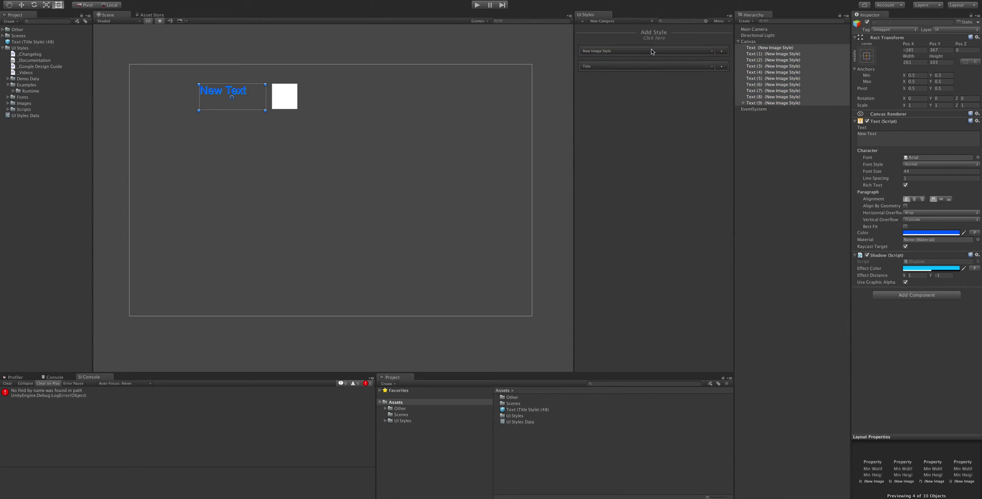
{"action": "left_click", "coordinate": [651, 66]}
{"action": "left_click_drag", "start_coordinate": [773, 76], "coordinate": [615, 84]}
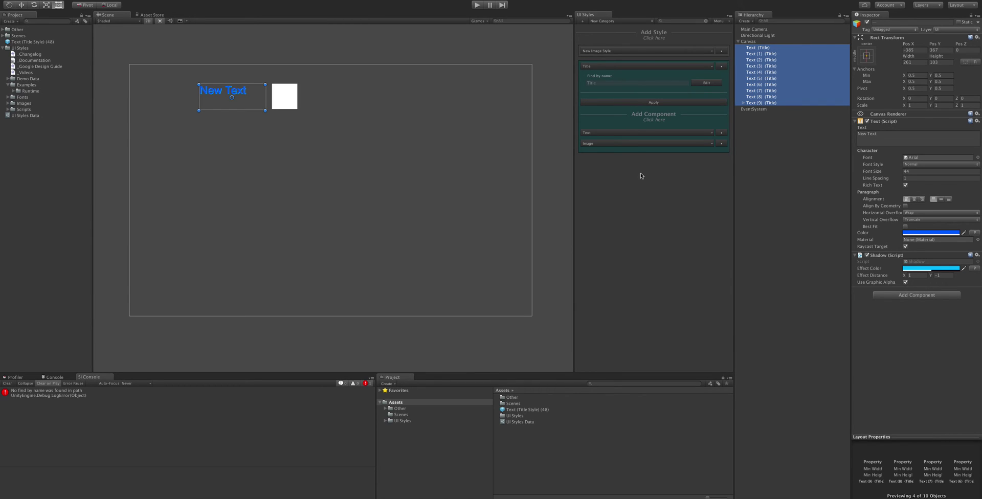
- Clear the Text selection in the Hierarchy and leave the Title style header collapsed
{"action": "left_click", "coordinate": [689, 180]}
{"action": "left_click", "coordinate": [784, 146]}
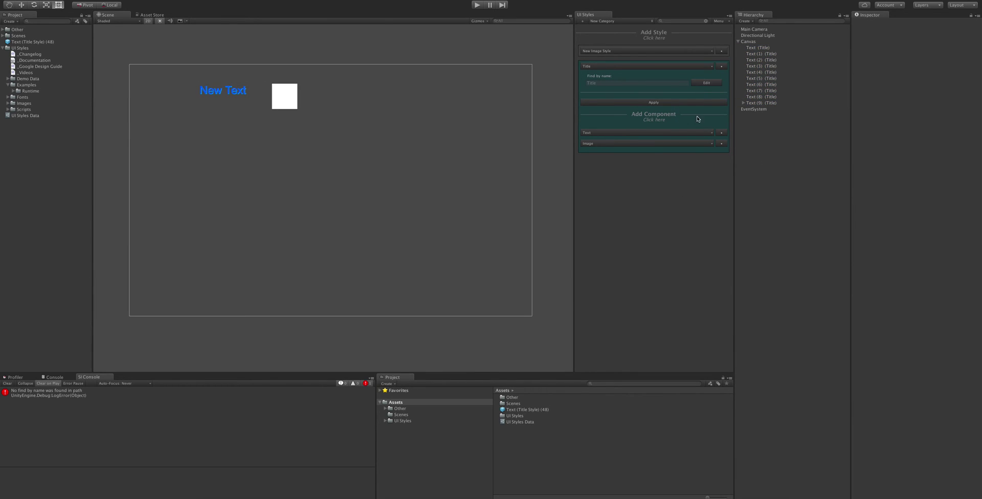
{"action": "left_click", "coordinate": [616, 66]}
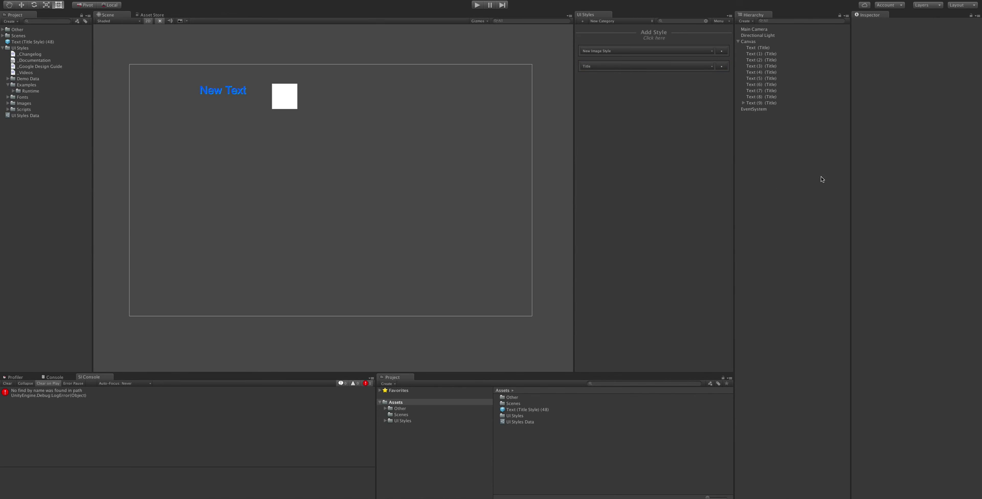
{"action": "left_click", "coordinate": [636, 66]}
{"action": "left_click", "coordinate": [636, 67]}
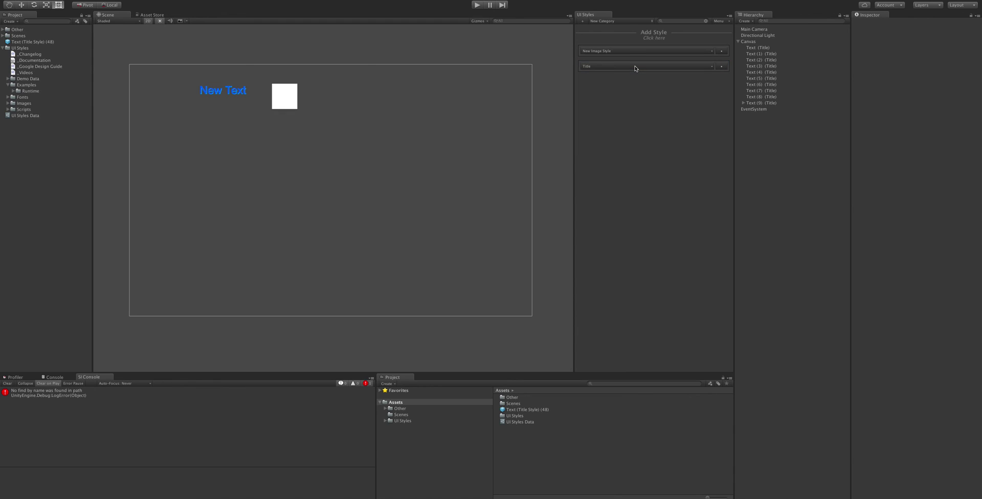